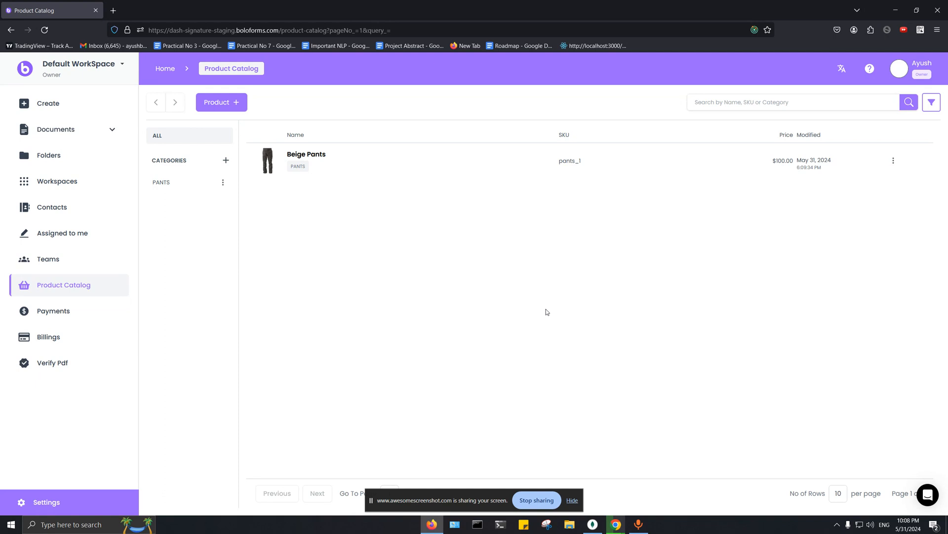
Step: Create a new product category named SHIRTS in the product catalog
left_click(226, 160)
key("Right")
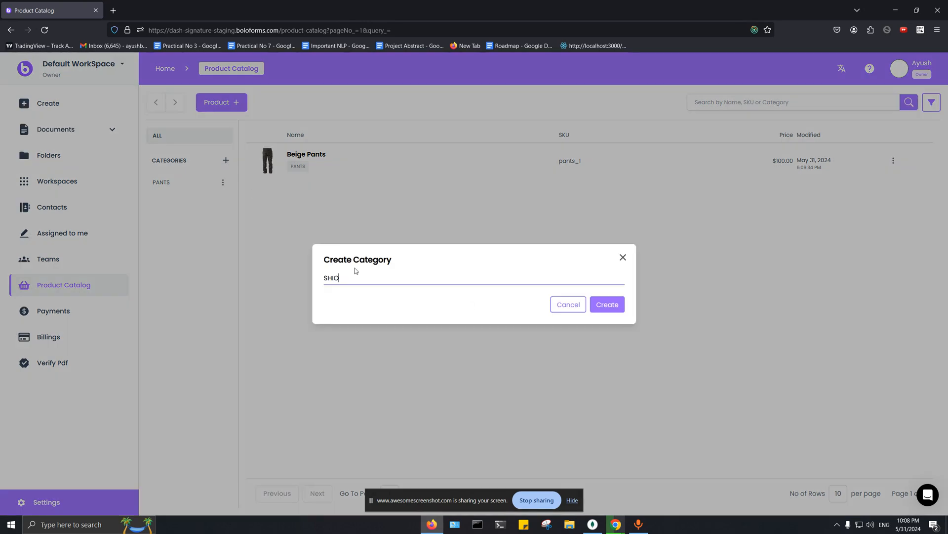
key("BackSpace")
left_click(611, 307)
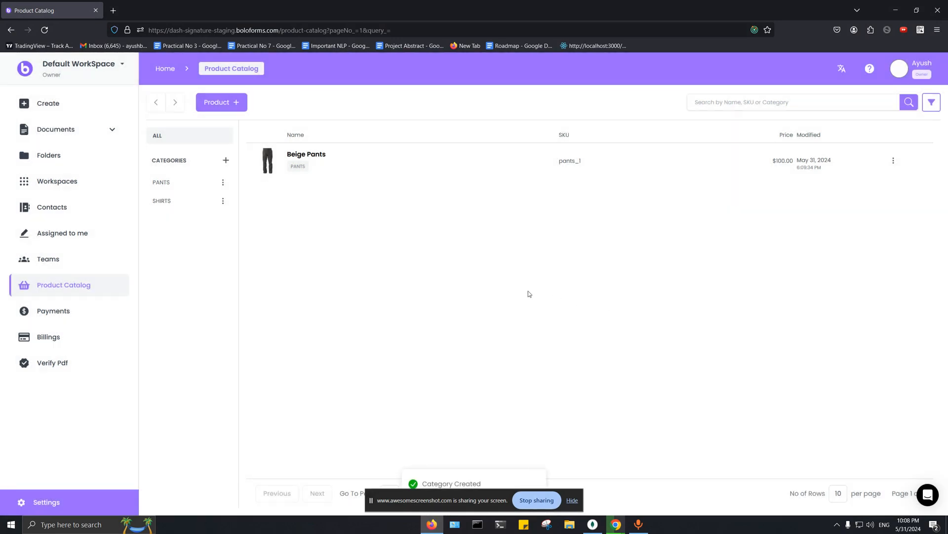
Step: Start a new product with the name SHIRT and the SKU shirt_1
left_click(231, 110)
left_click(303, 192)
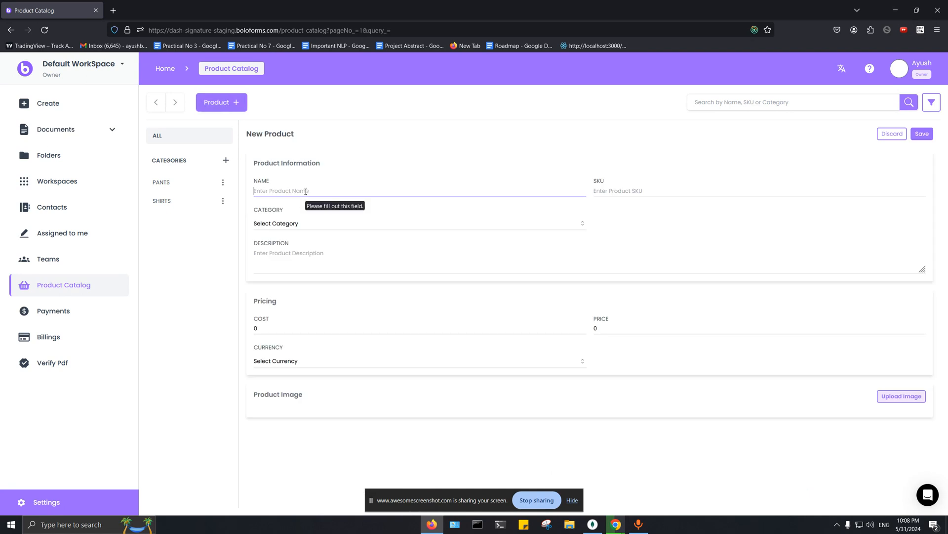
type("SHIRT")
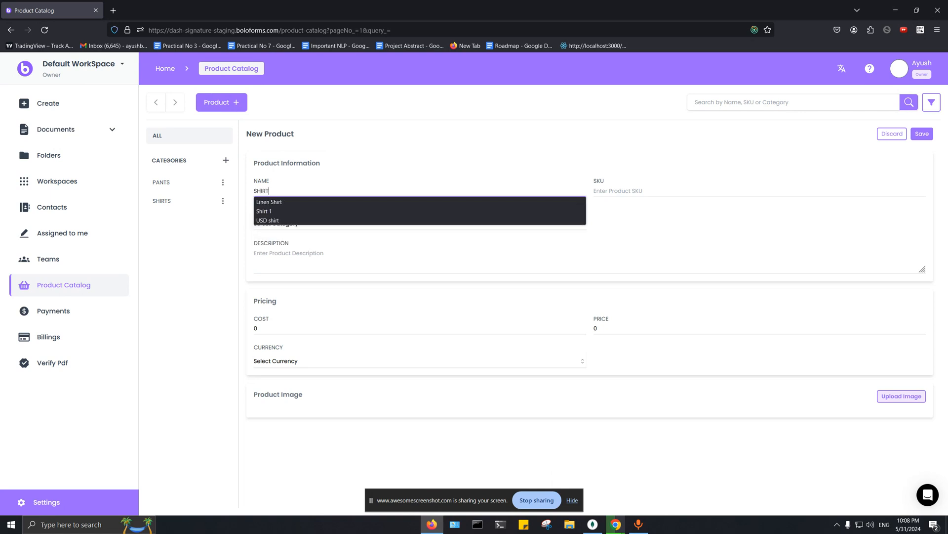
key("Tab")
type("shi")
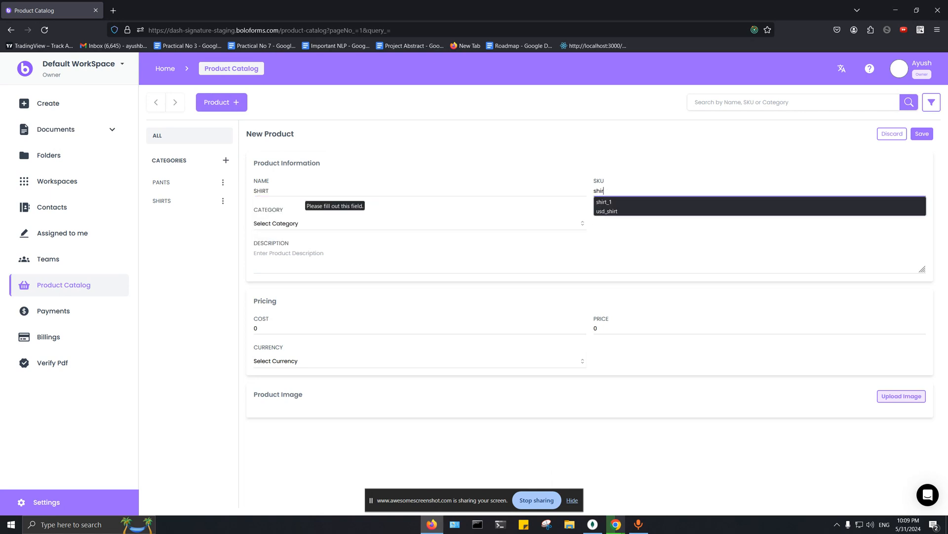
type("rt")
key("Down")
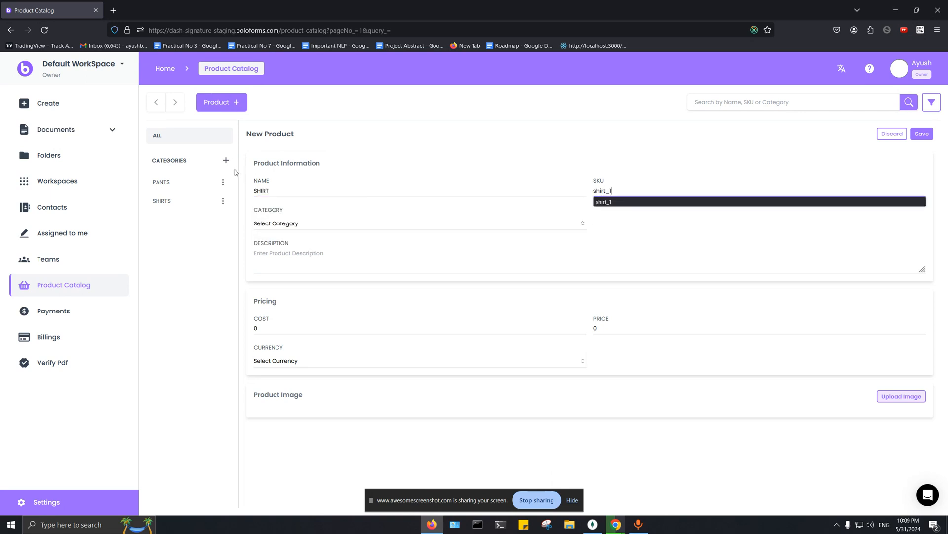
Step: Change the new product's name to Linen Shirt
left_click(279, 189)
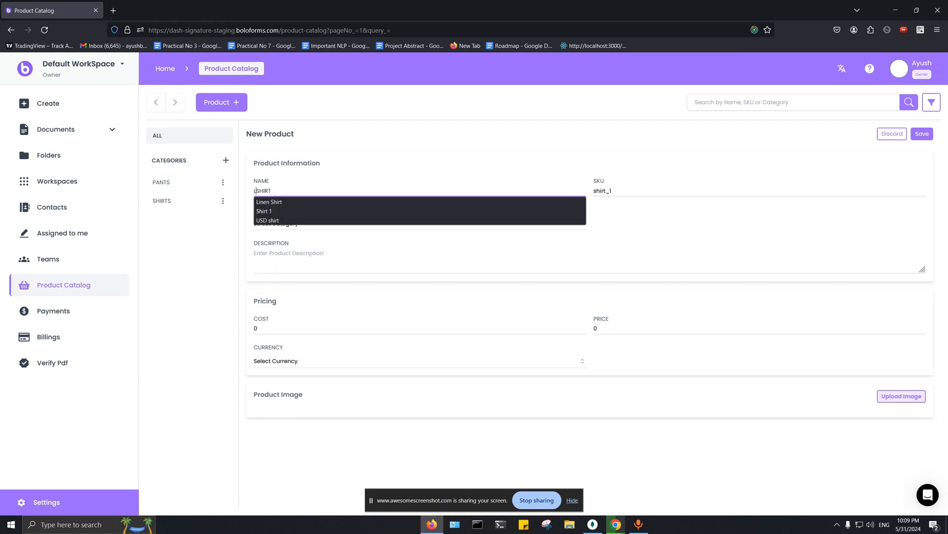
key("Home")
type("Linen")
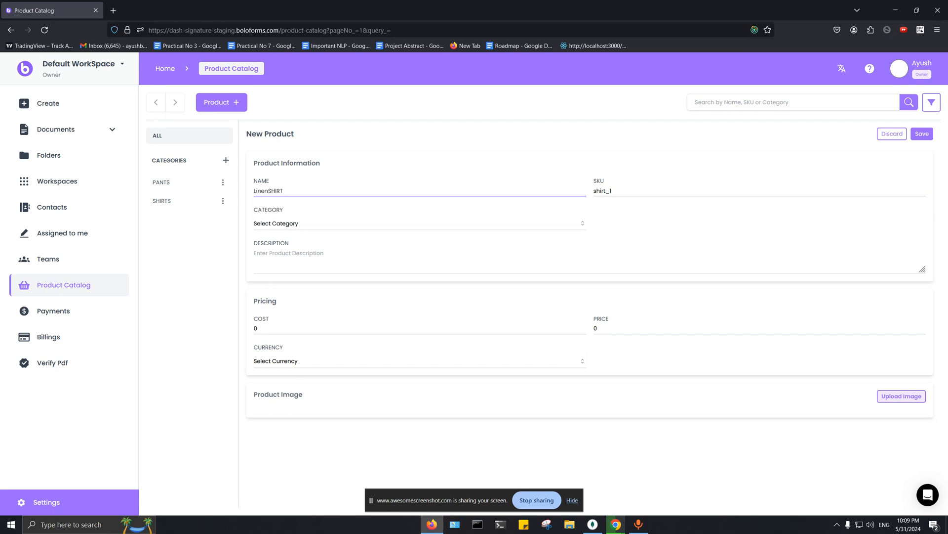
key("BackSpace")
key("BackSpace")
type("en")
left_click(277, 202)
Step: Assign the product to the SHIRTS category and describe it as "a very good shirt"
left_click(283, 225)
left_click(291, 254)
type("a very good shirt")
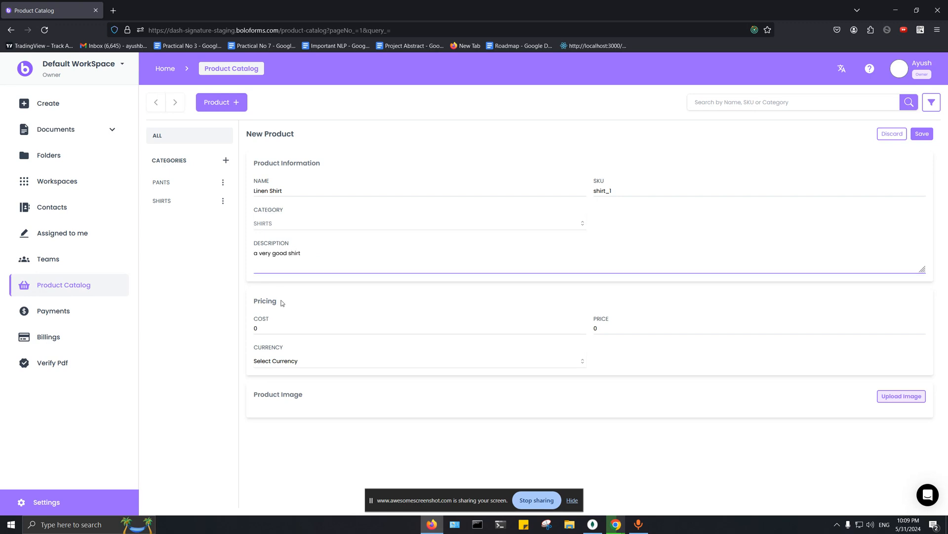
Step: Set the product's cost to 50 and price to 100, with US Dollar (USD) as the currency
left_click(257, 328)
key("BackSpace")
type("50")
key("Tab")
type("100")
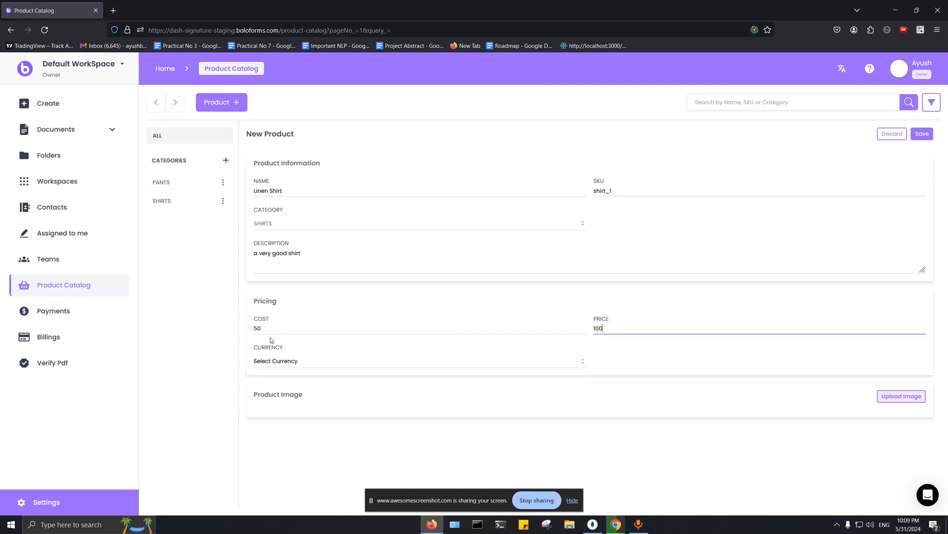
left_click(278, 367)
type("us")
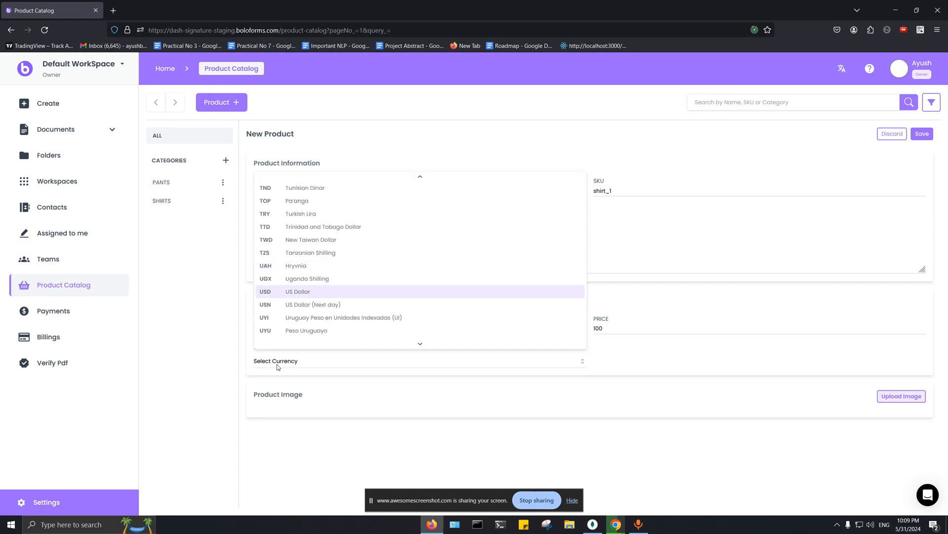
left_click(299, 292)
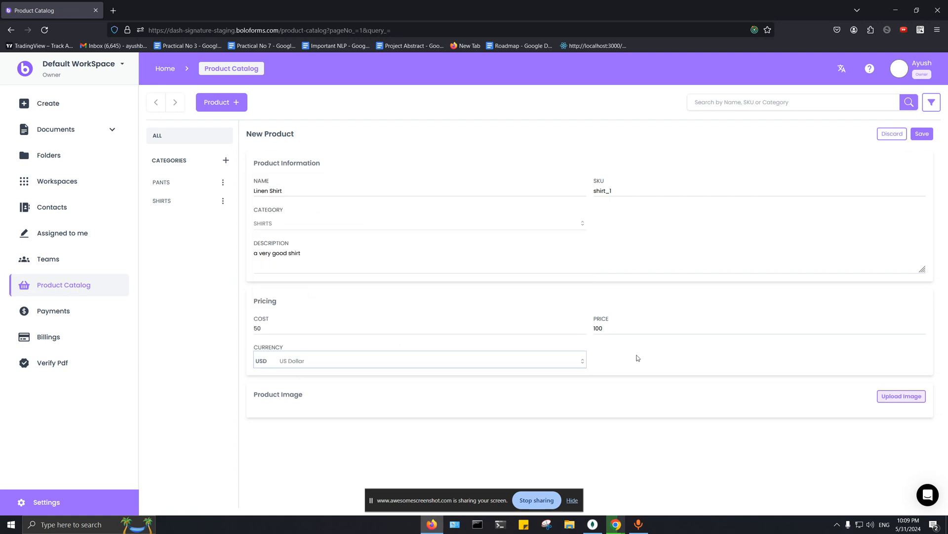
Step: Upload shirt.png from the Downloads folder as the product image and save the product
left_click(895, 398)
left_click(563, 292)
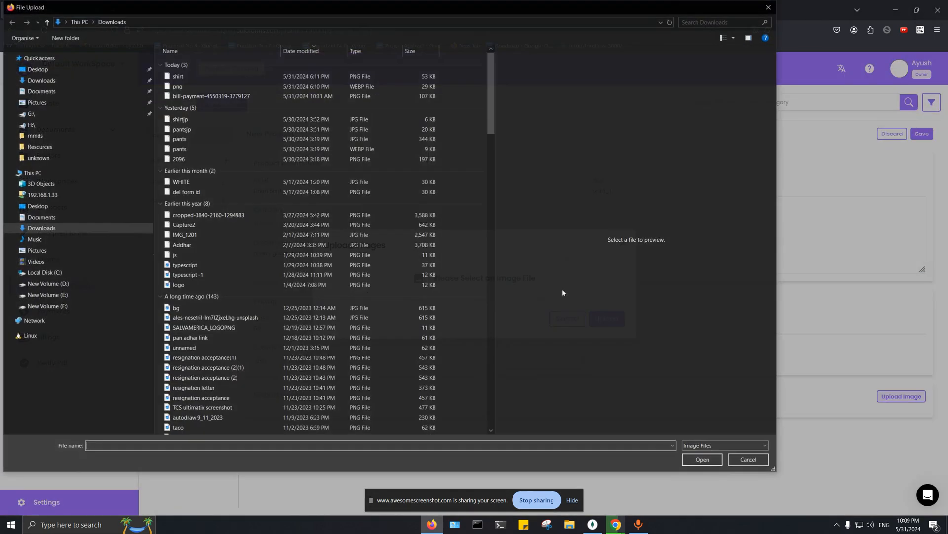
left_click(285, 77)
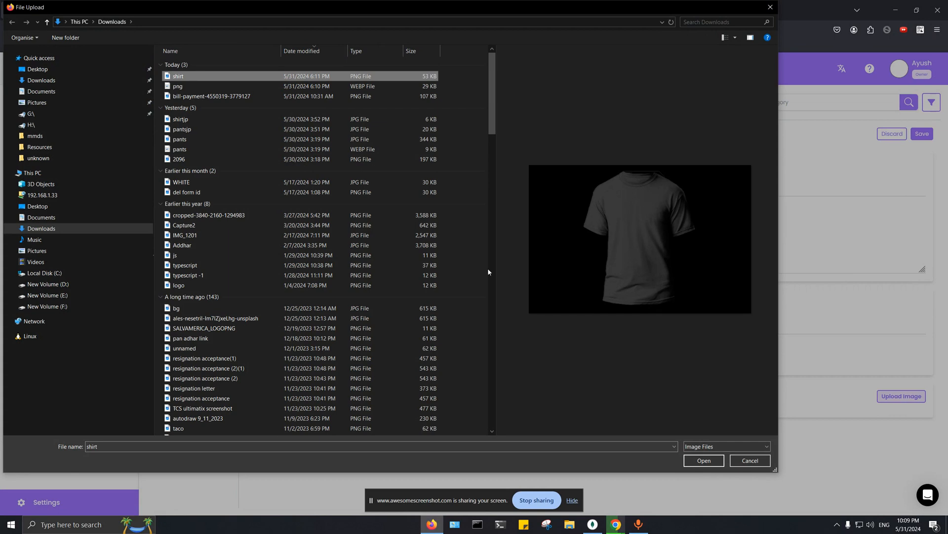
left_click(703, 460)
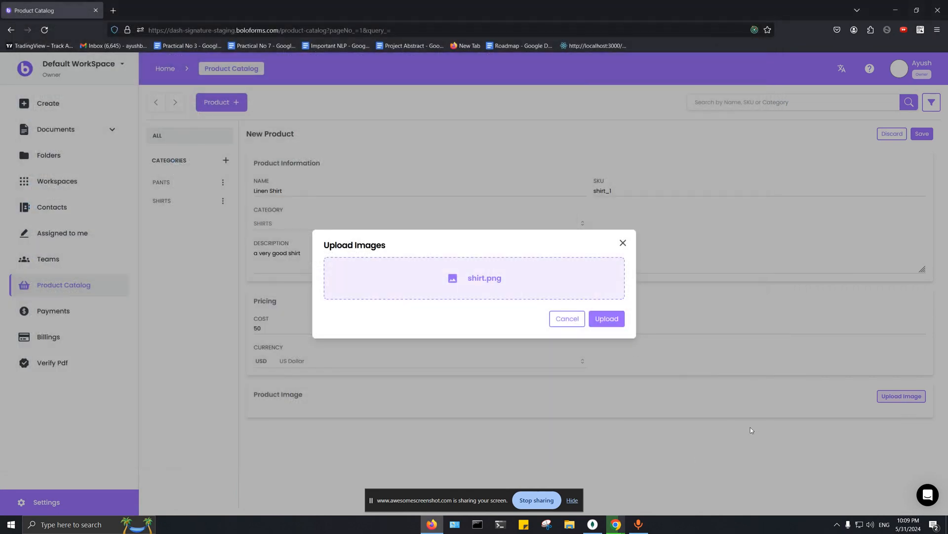
left_click(597, 322)
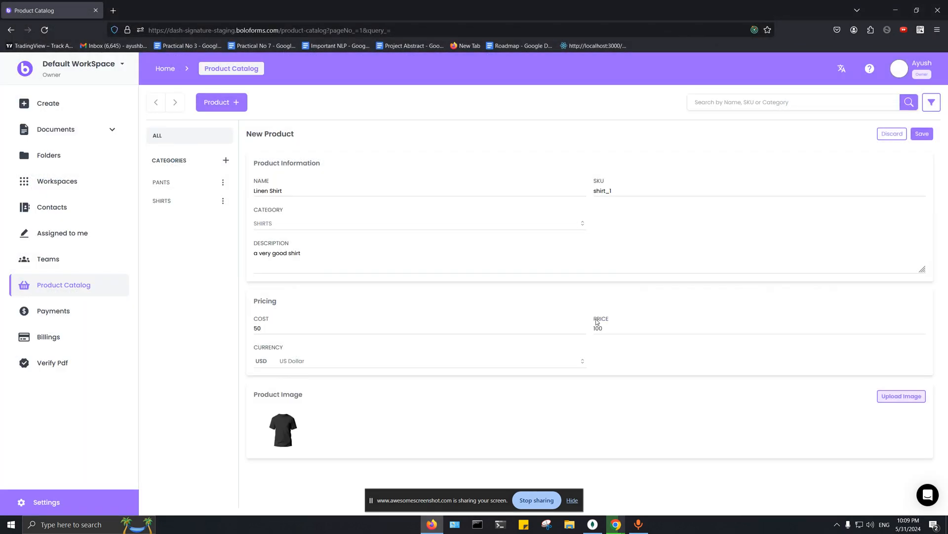
left_click(921, 135)
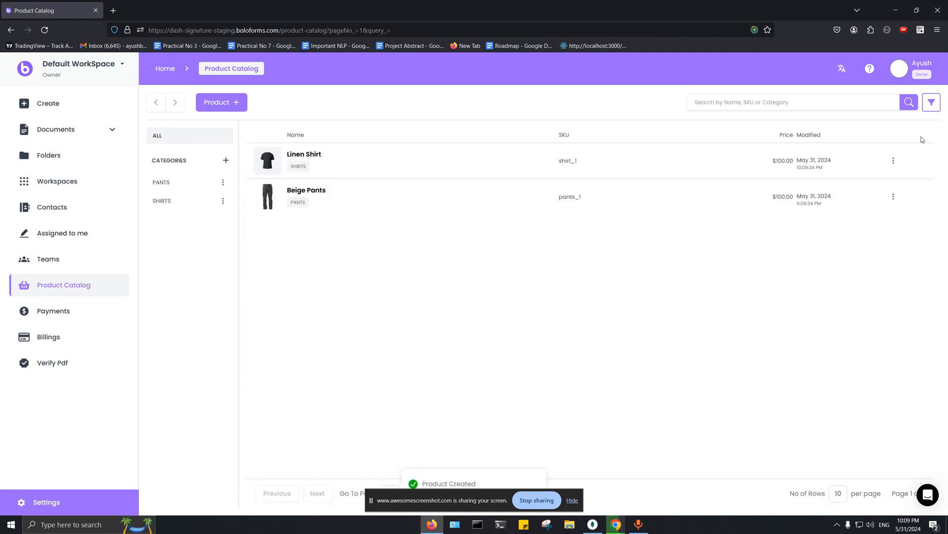
left_click(894, 162)
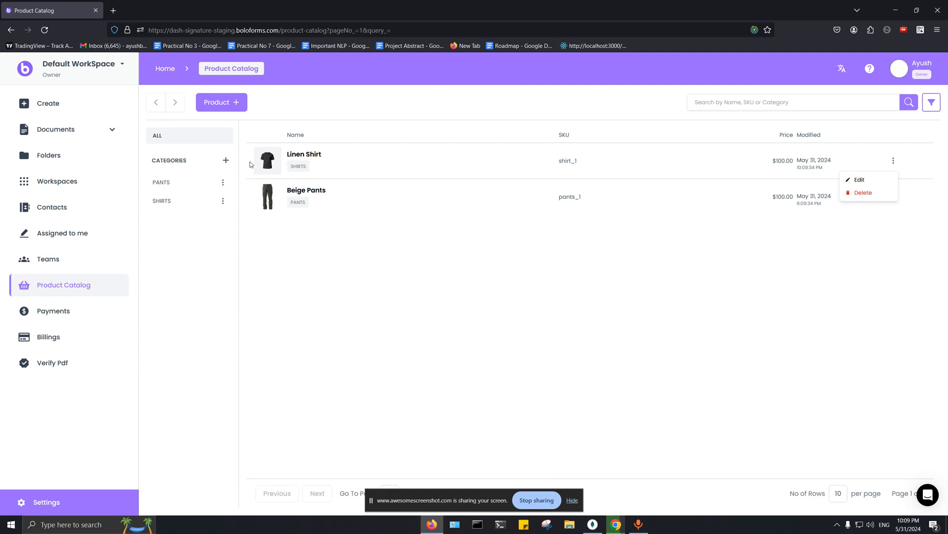
left_click(91, 139)
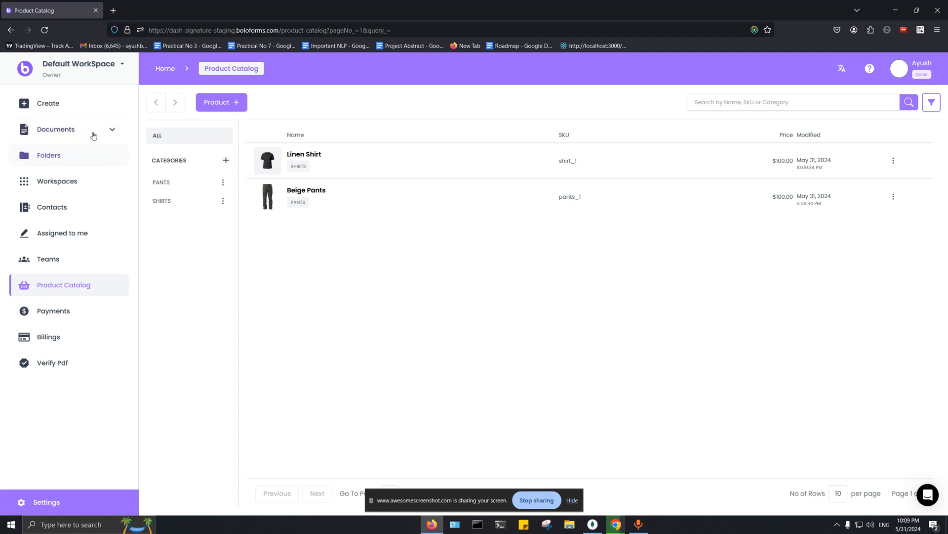
Step: Open the most recently created sample aggrement.pdf from the PDF templates for editing
left_click(93, 132)
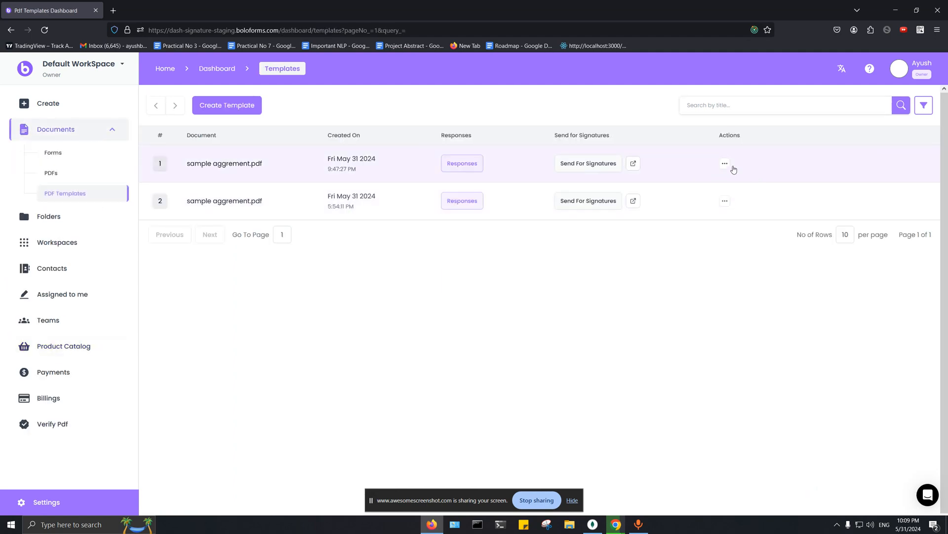
left_click(725, 164)
left_click(733, 180)
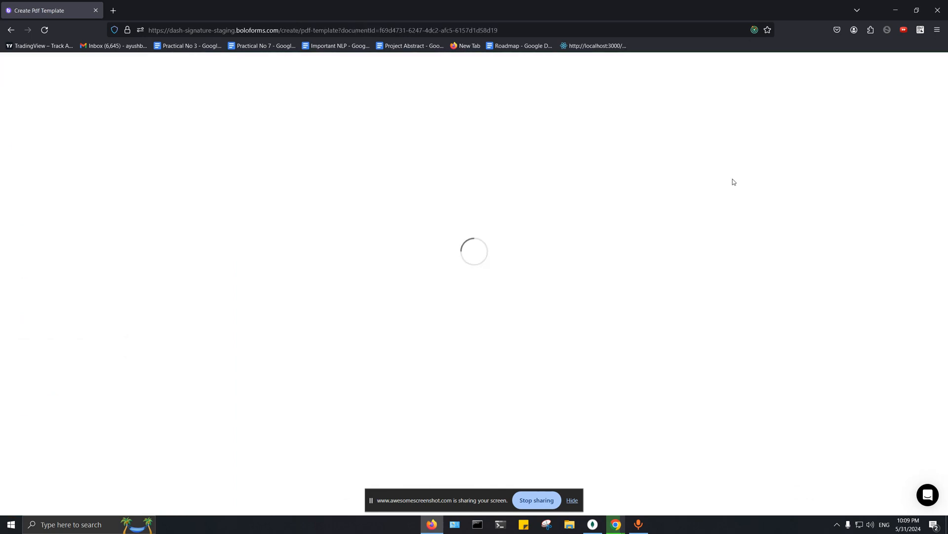
Step: Place a pricing table below the signature fields on page 2 and open it for editing
scroll(428, 222, "down", 3)
scroll(429, 222, "down", 7)
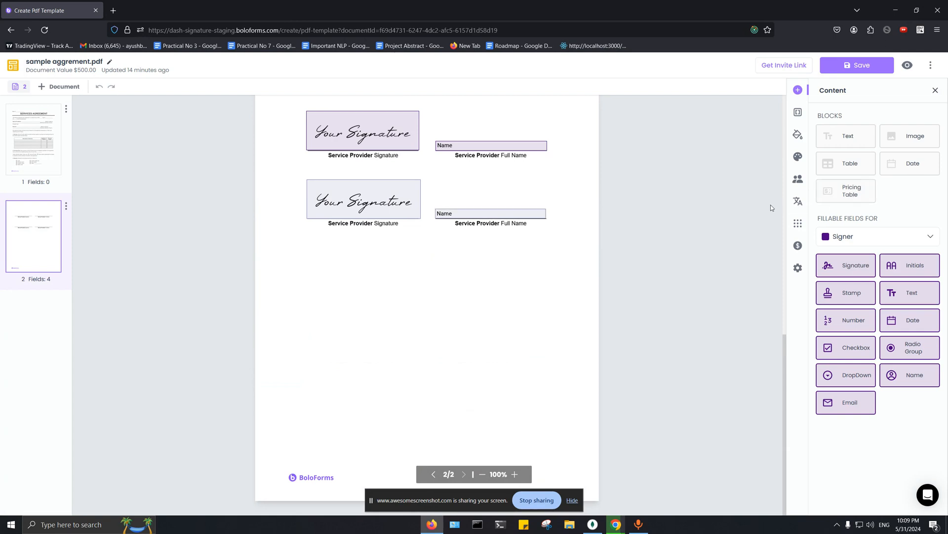
left_click_drag(832, 193, 408, 293)
left_click(401, 258)
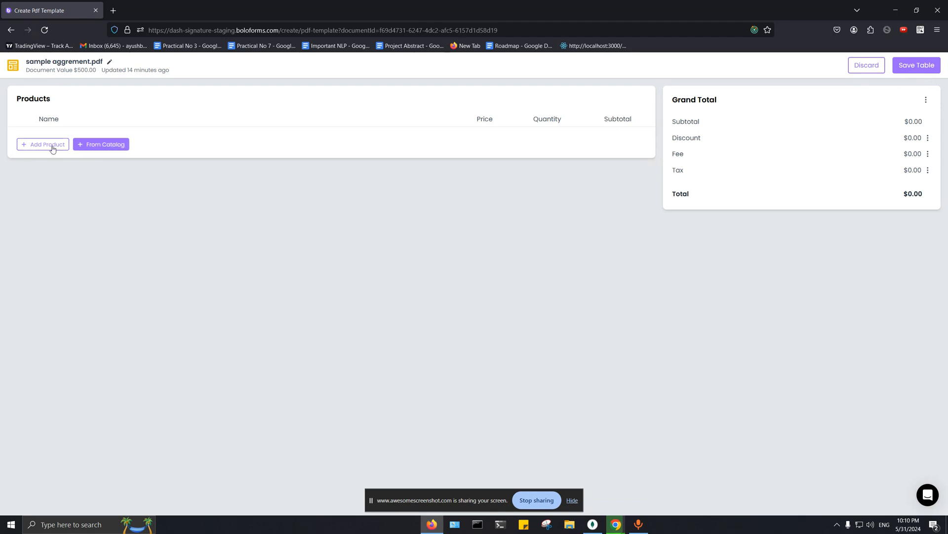
Step: Add Linen Shirt and Beige Pants from the catalog to the pricing table
left_click(83, 145)
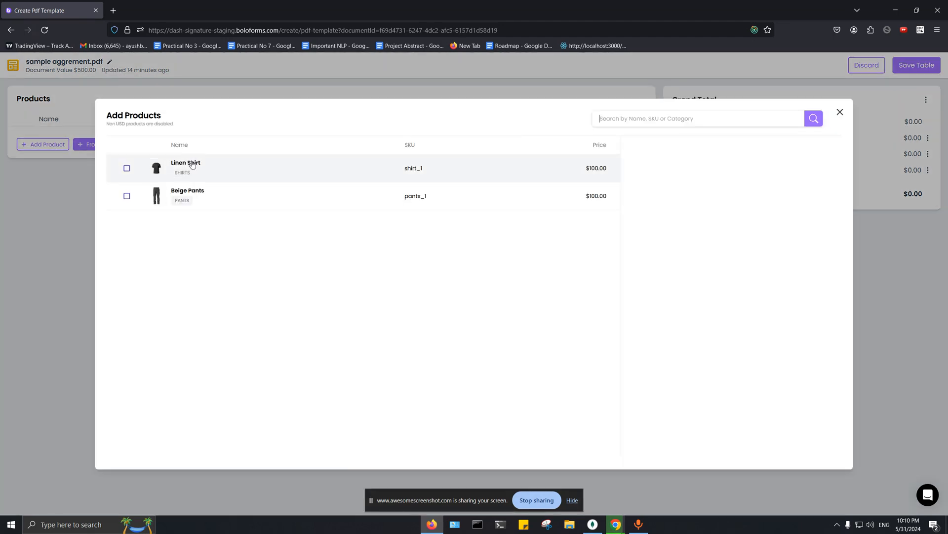
left_click(192, 165)
left_click(214, 194)
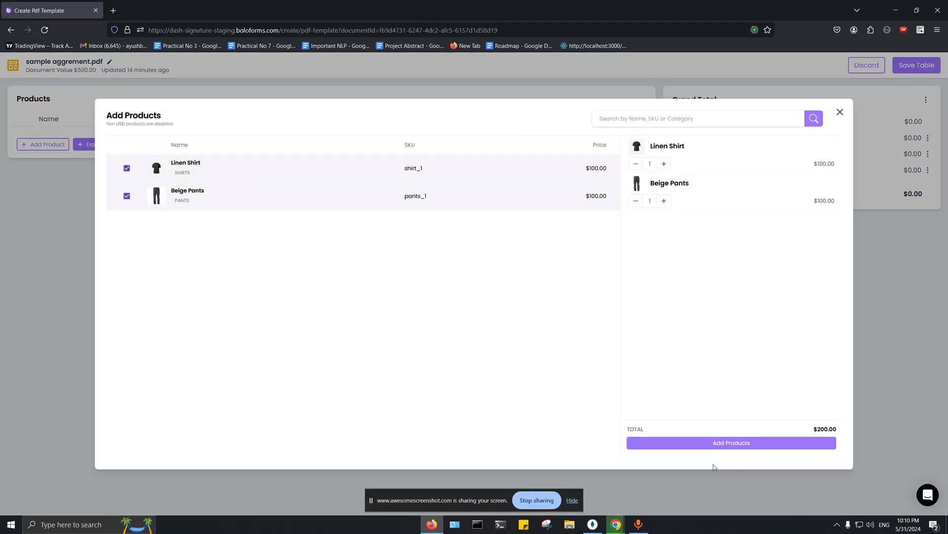
left_click(720, 442)
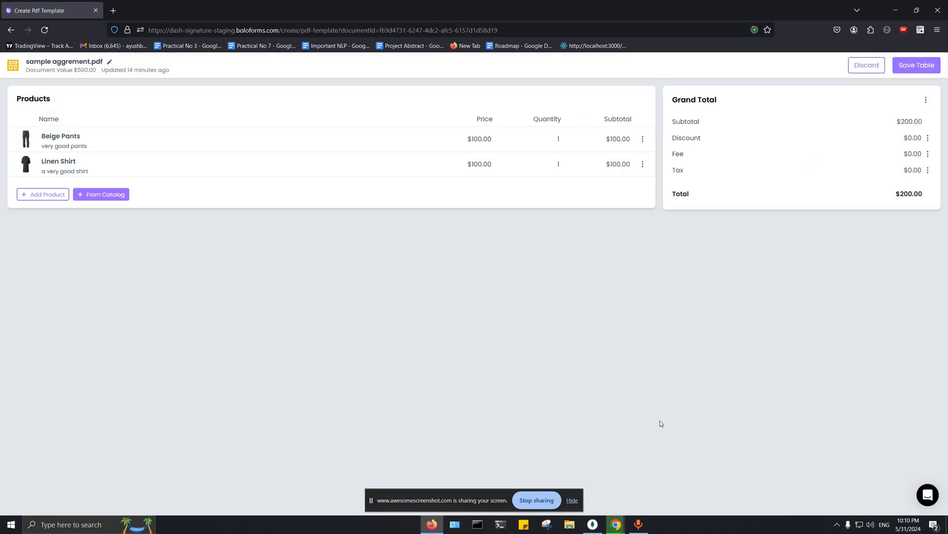
Step: Add a custom product row named Shoes to the pricing table
left_click(56, 194)
left_click(117, 184)
key("ctrl+a")
key("BackSpace")
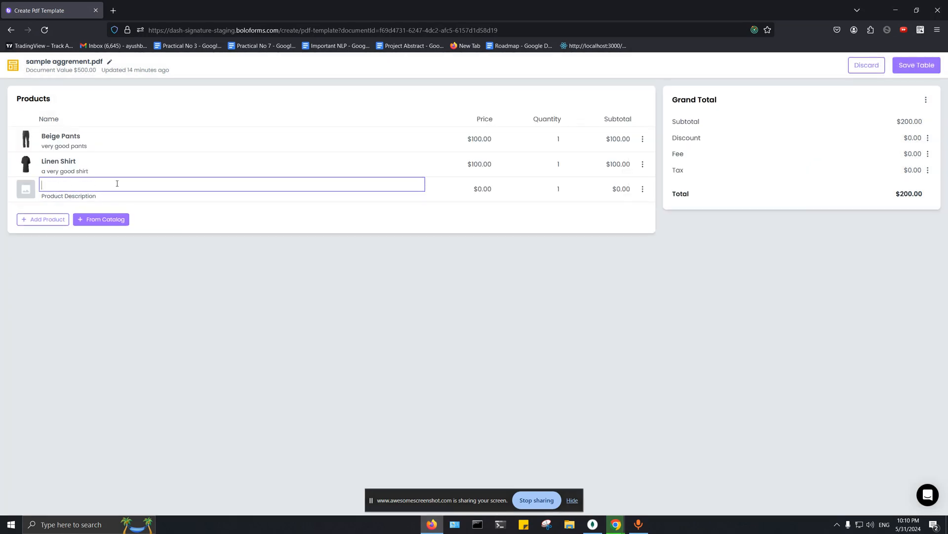
type("Shoes")
key("Tab")
Step: Describe the Shoes product as "very good shoes" and set its price to $100
left_click(79, 198)
key("ctrl+BackSpace")
key("ctrl+BackSpace")
type("very goo")
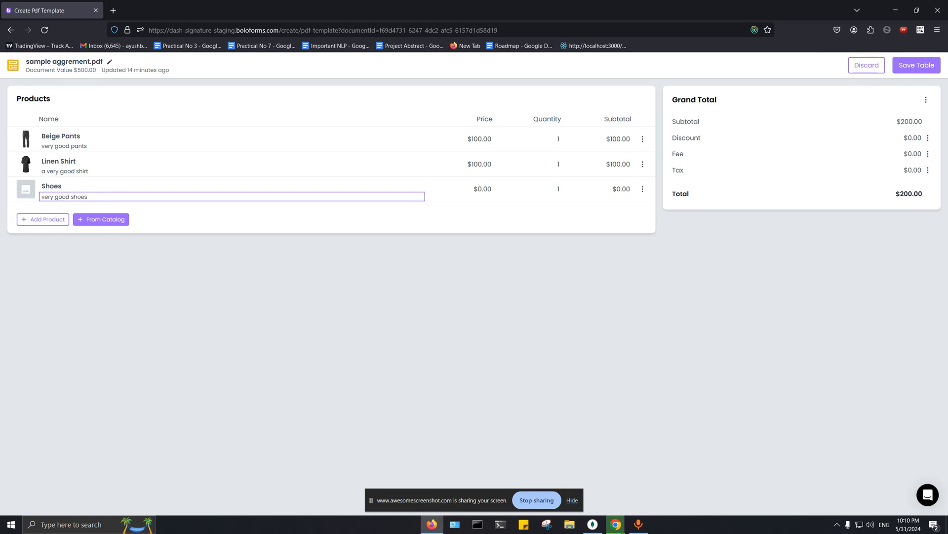
left_click(493, 182)
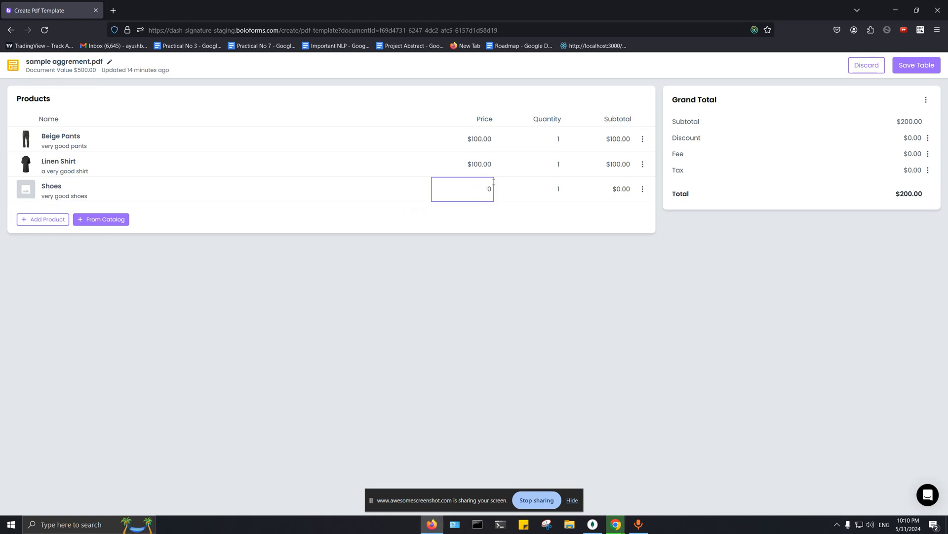
type("100")
Step: Set the quantity to 3 for Beige Pants and 2 for Linen Shirt
left_click(554, 139)
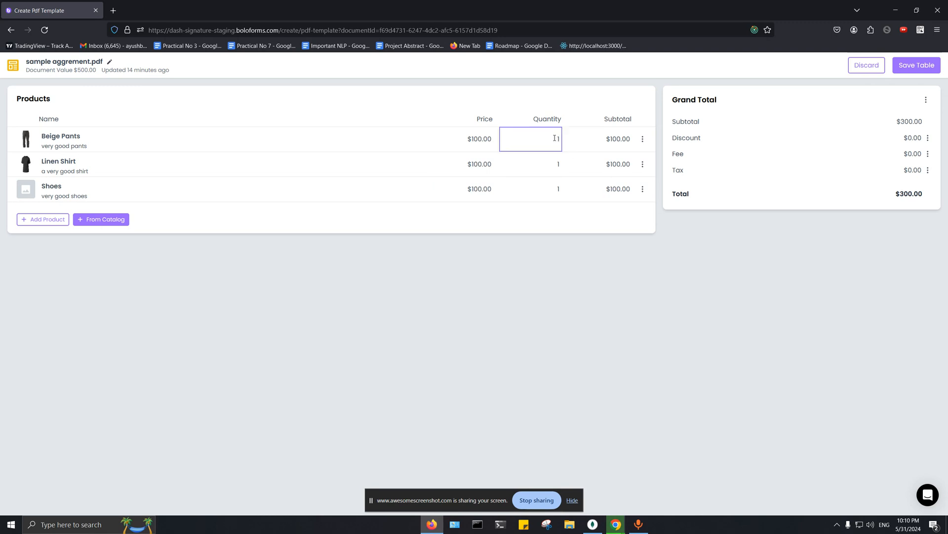
key("BackSpace")
type("3")
left_click(556, 163)
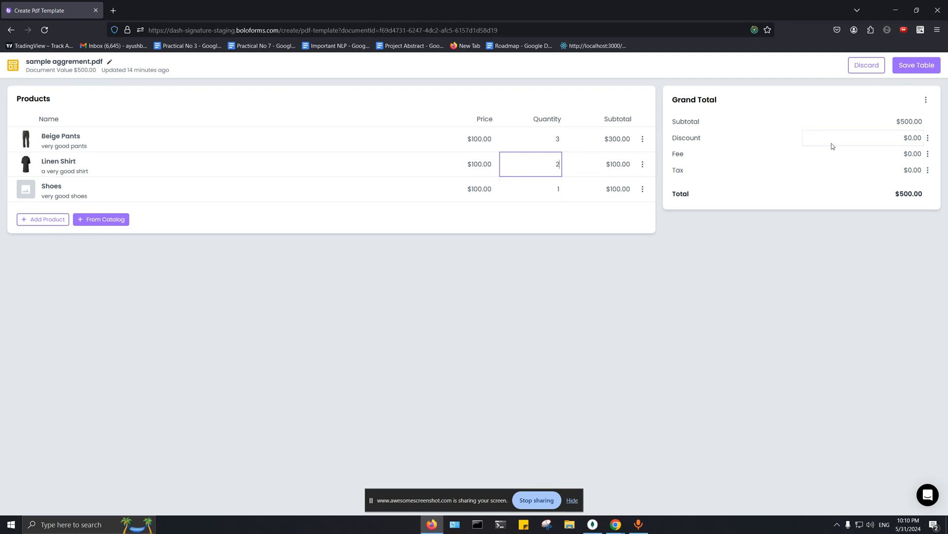
Step: Set the grand total's discount to $100, fee to $100 and tax to $50
left_click(907, 139)
type("100")
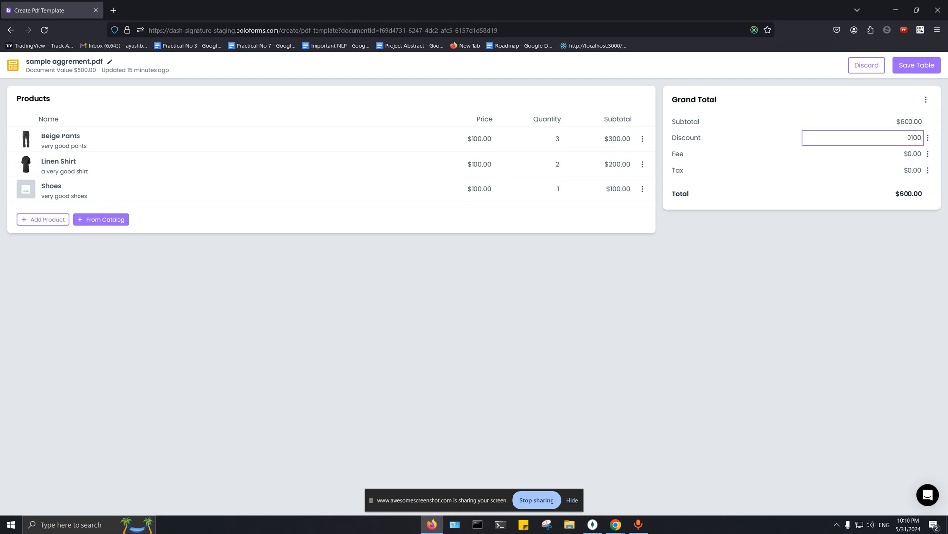
left_click(919, 153)
type("100")
left_click(915, 168)
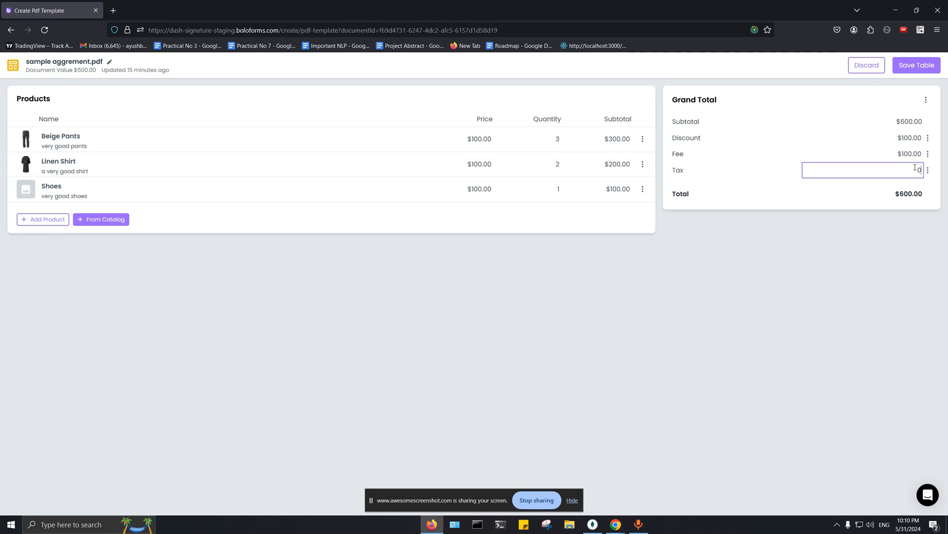
type("50")
left_click(882, 250)
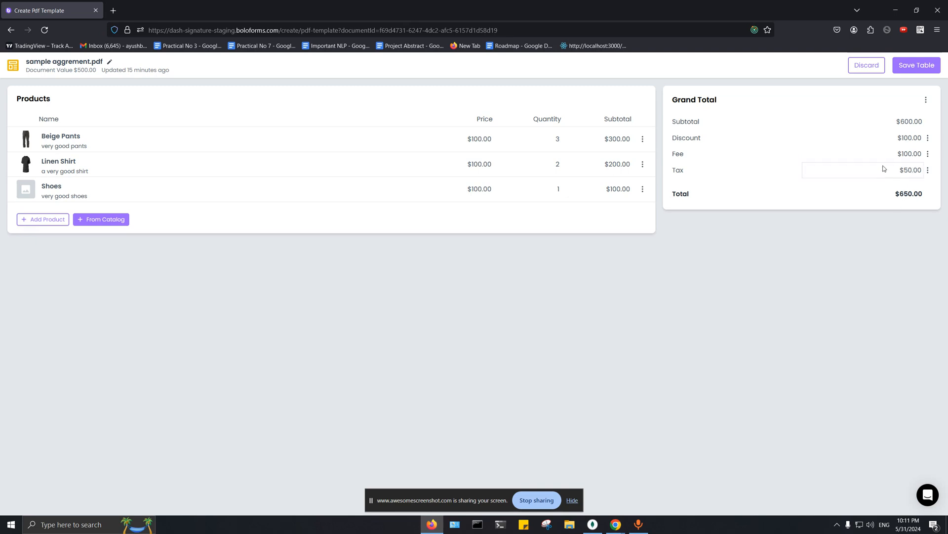
Step: Switch the grand total discount's number format to Percent % and return it to Currency $
left_click(928, 139)
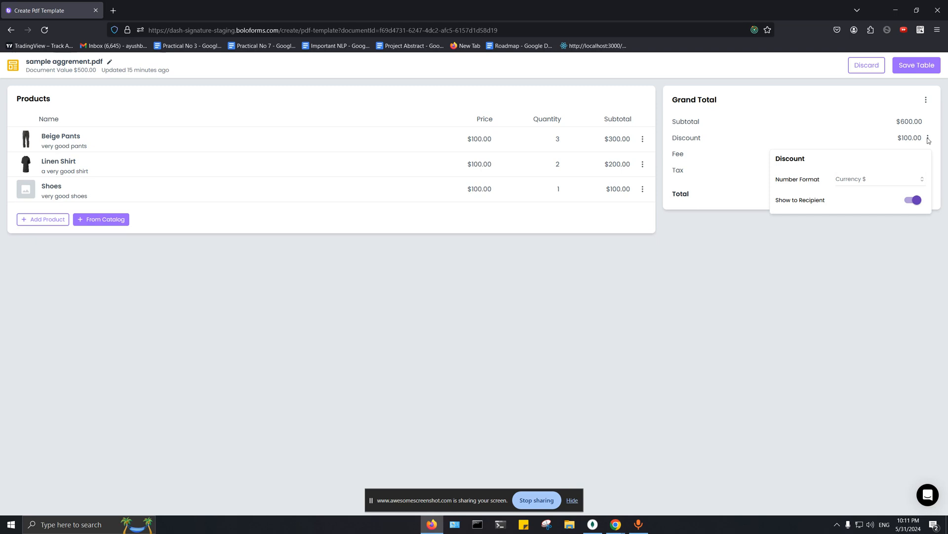
left_click(879, 179)
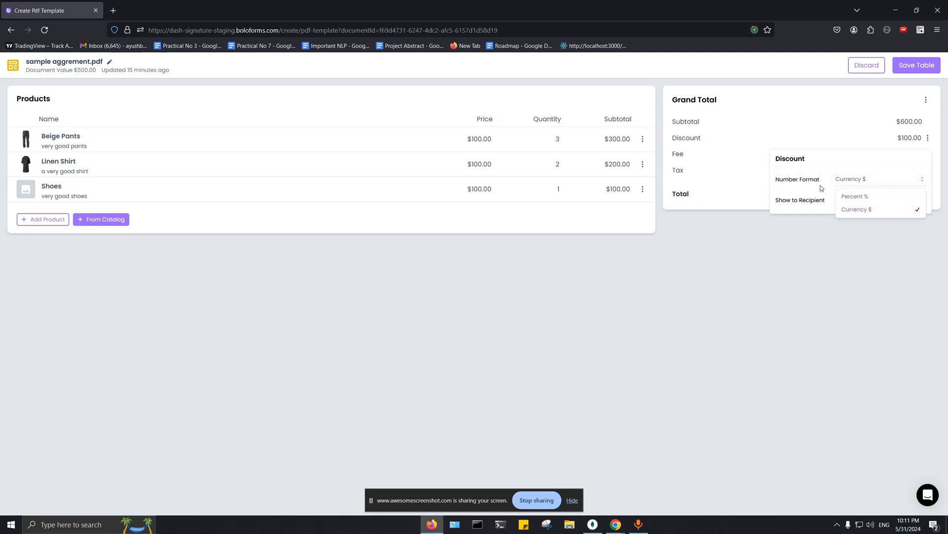
left_click(863, 197)
left_click(869, 180)
left_click(864, 209)
left_click(864, 222)
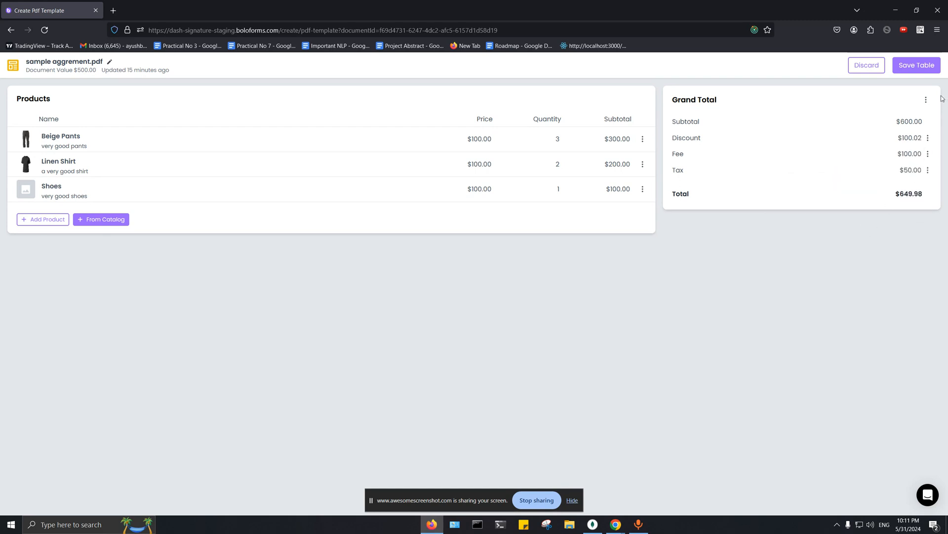
Step: Check the grand total's currency setting, correct the discount to $100.00 and save the pricing table
left_click(926, 101)
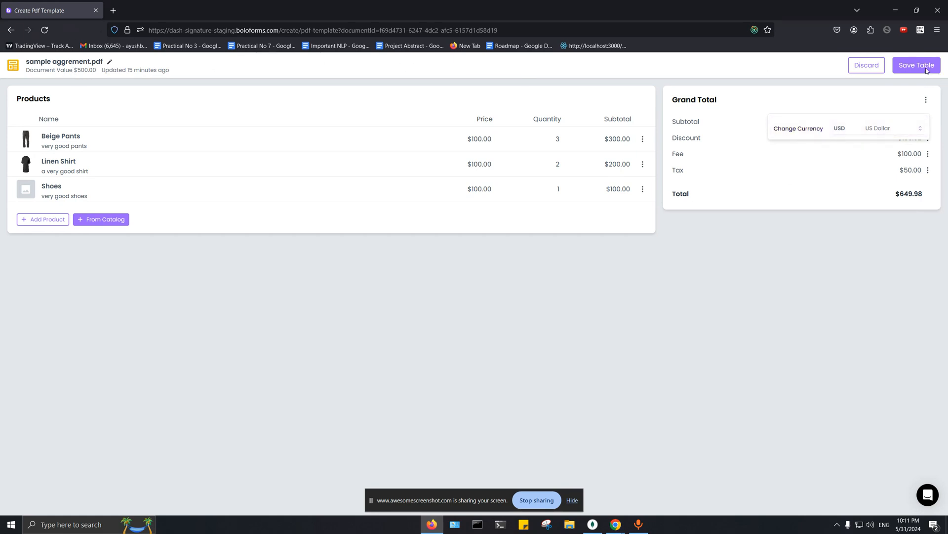
left_click(866, 262)
left_click(923, 140)
key("BackSpace")
left_click(919, 64)
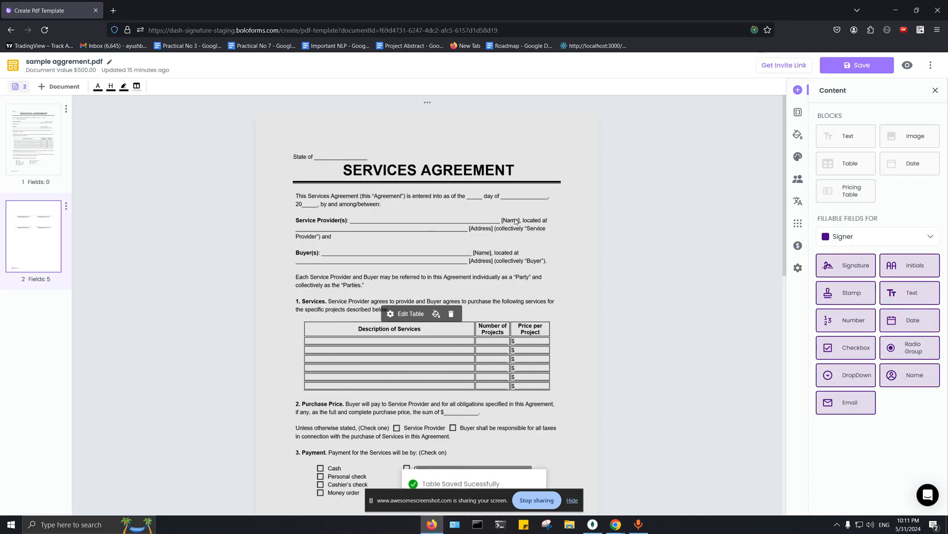
Step: Widen the pricing table on page 2 slightly and move it up closer to the signature fields
scroll(504, 227, "down", 12)
left_click(520, 302)
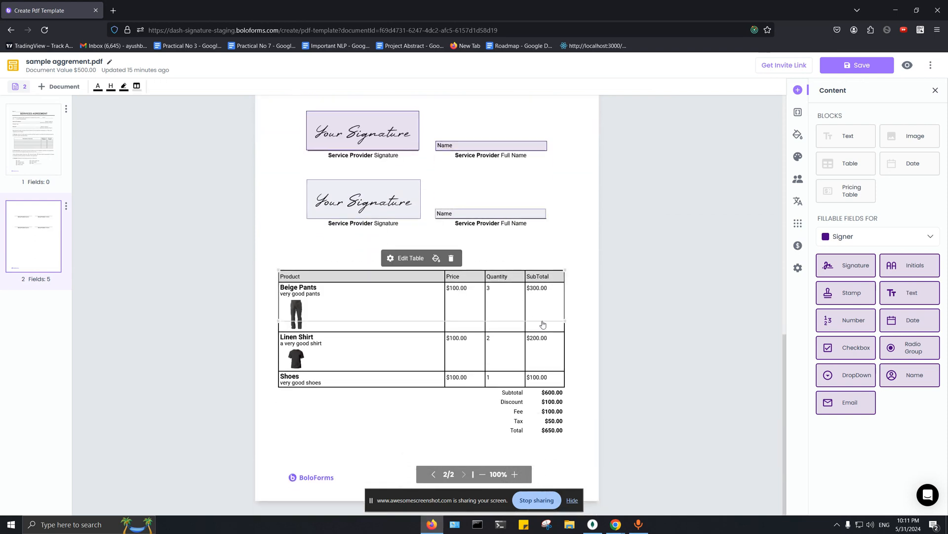
left_click_drag(566, 433, 568, 435)
left_click_drag(534, 378, 534, 363)
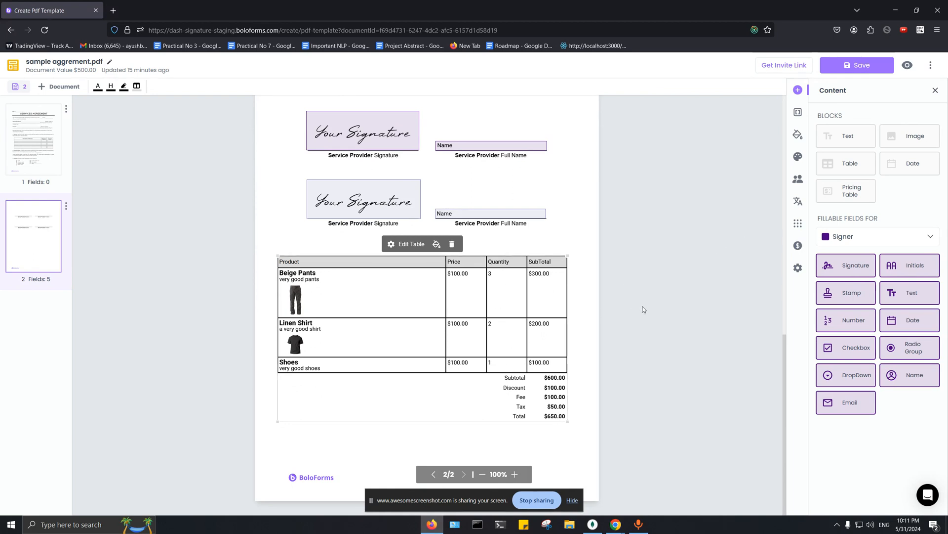
Step: Set the document value's source to Document Total and include PricingTable(2) in it
left_click(797, 250)
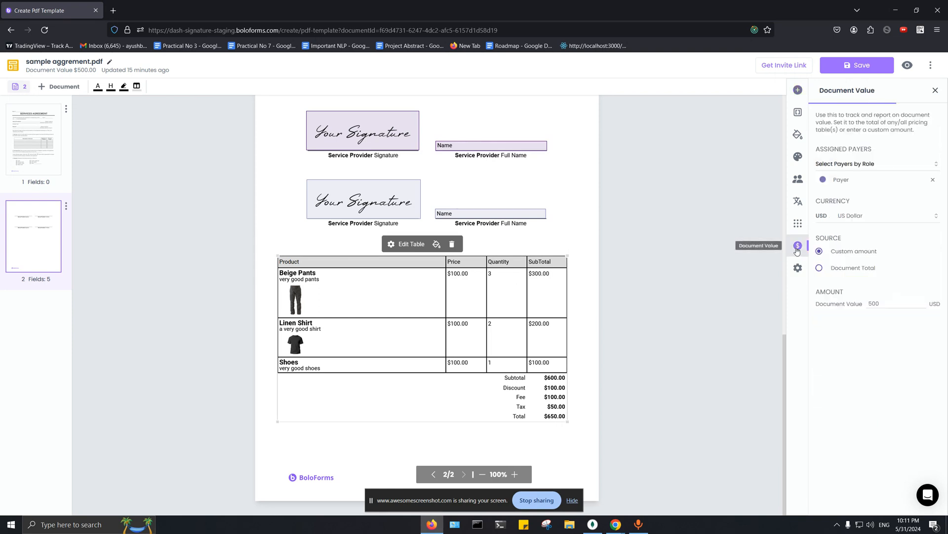
left_click(818, 268)
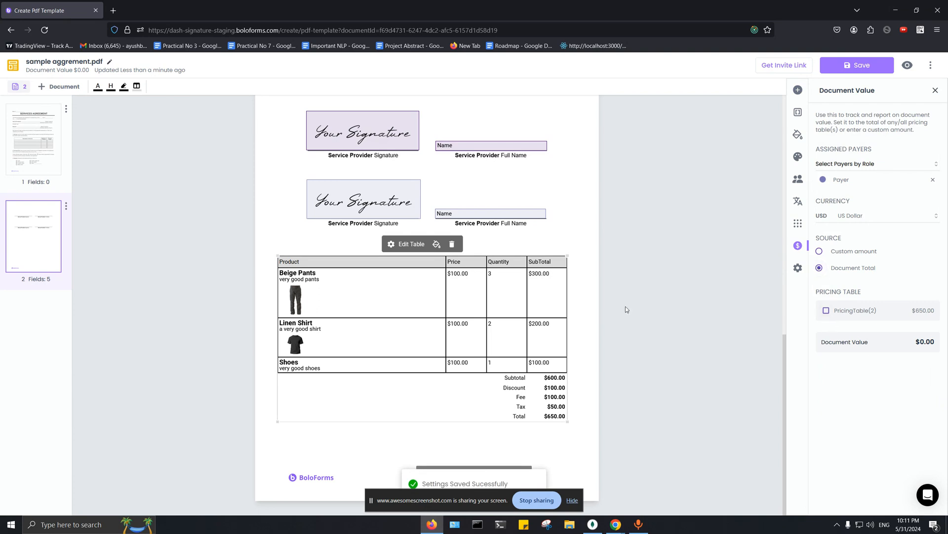
scroll(435, 283, "up", 2)
scroll(435, 282, "up", 2)
scroll(600, 318, "down", 4)
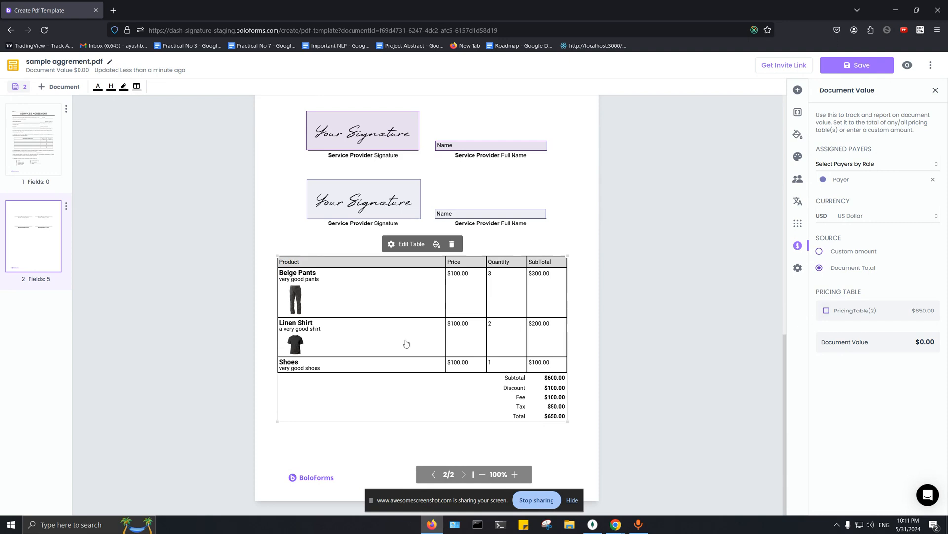
left_click(830, 312)
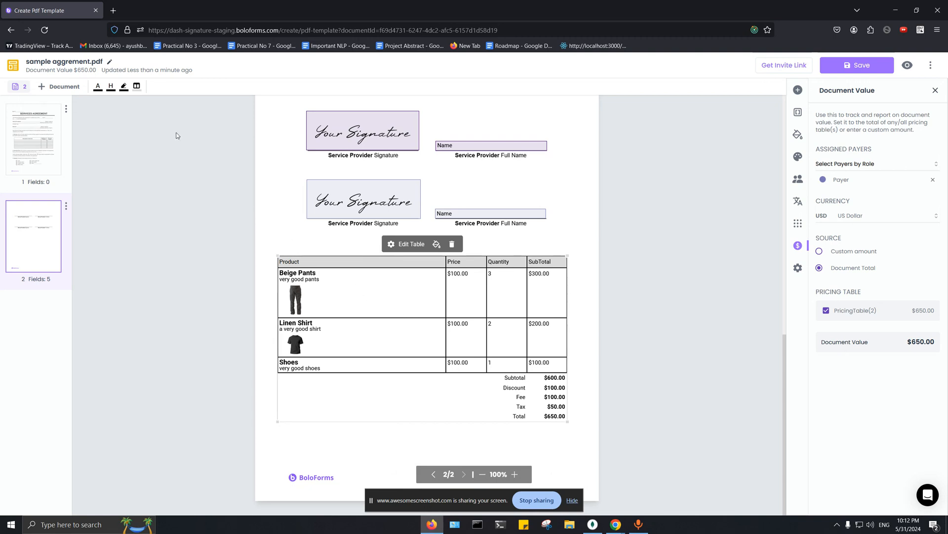
Step: Set the Linen Shirt quantity to 4 in the pricing table, save it and check the updated table on page 2
left_click(403, 244)
left_click(550, 164)
key("BackSpace")
type("4")
left_click(623, 291)
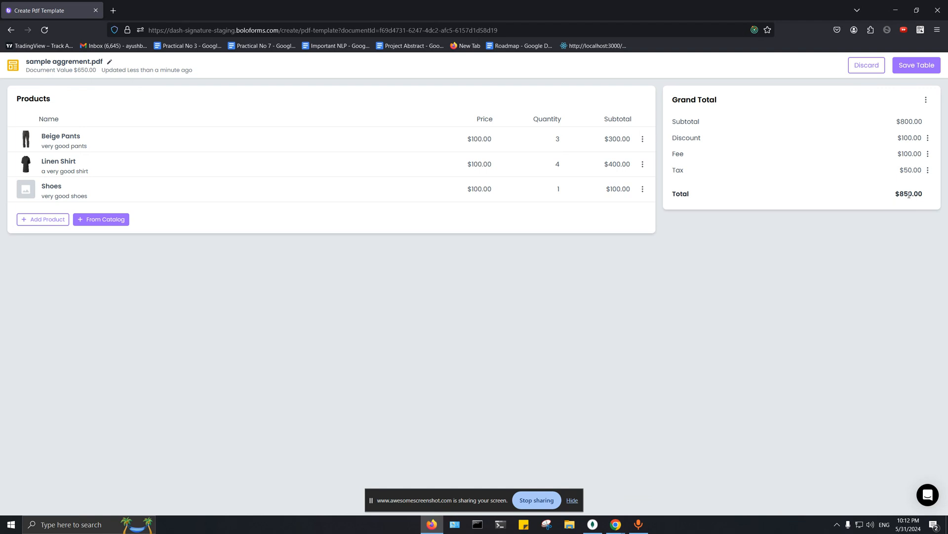
left_click(916, 66)
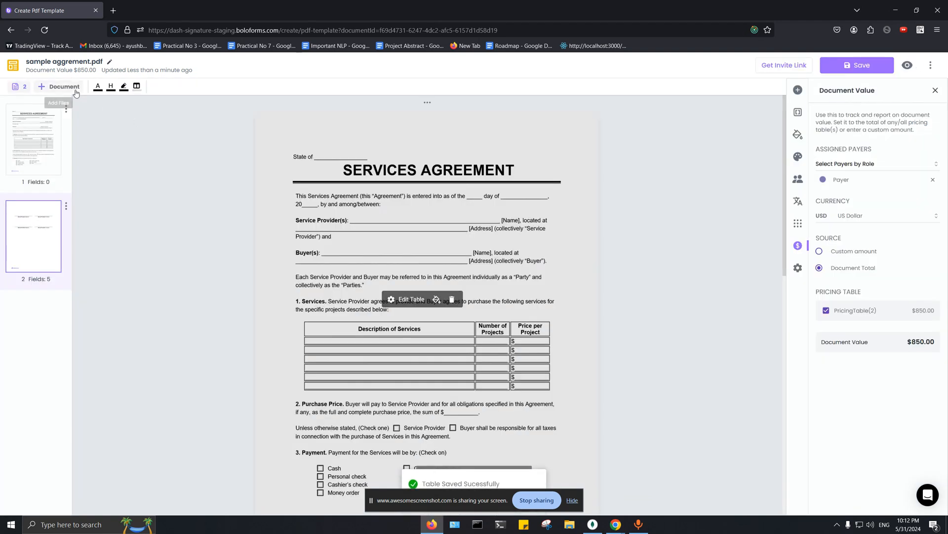
scroll(405, 258, "down", 10)
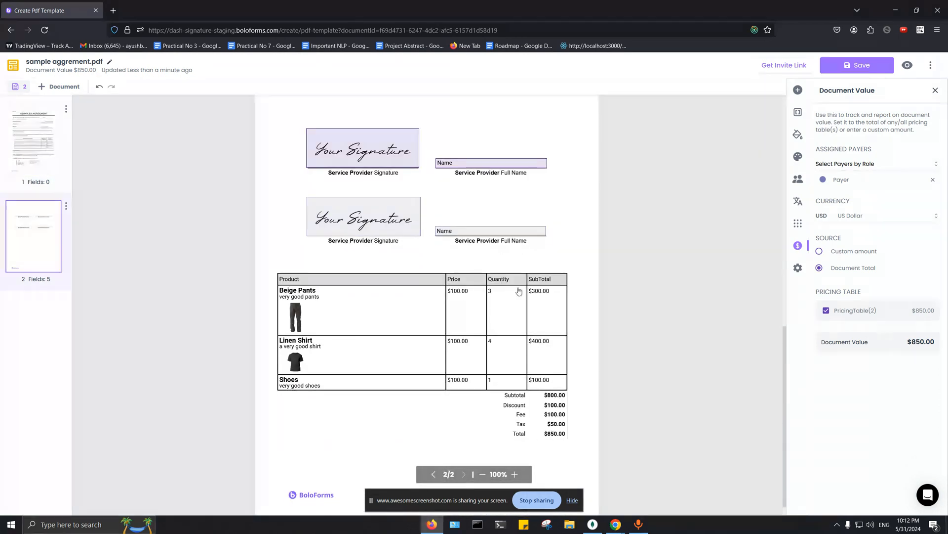